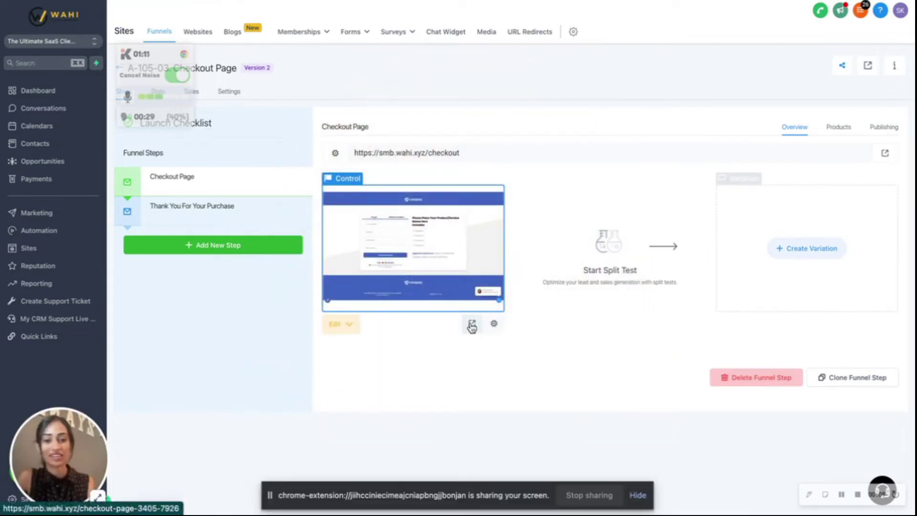
Step: Preview the live checkout page, highlighting its product name heading and Feature 1–4 list
click(472, 326)
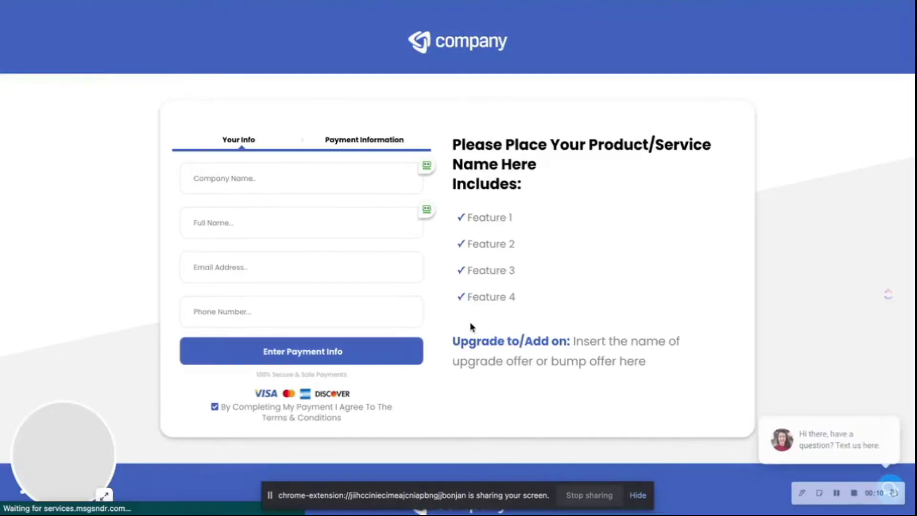
scroll(278, 131, down, 3)
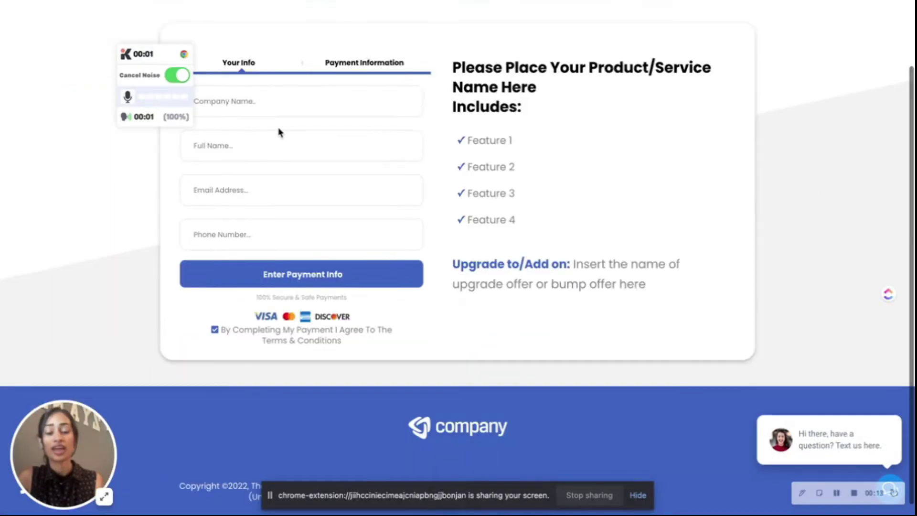
scroll(279, 131, up, 1)
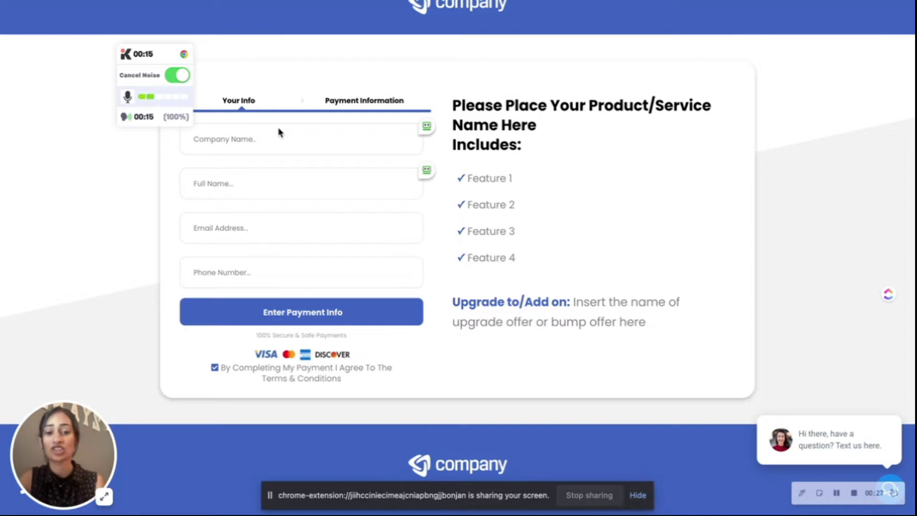
drag(520, 147, 461, 97)
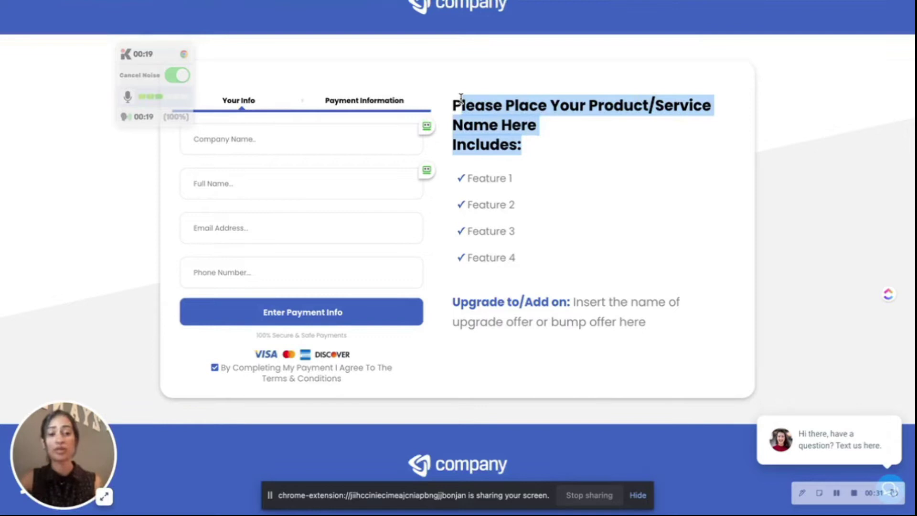
drag(532, 262, 471, 169)
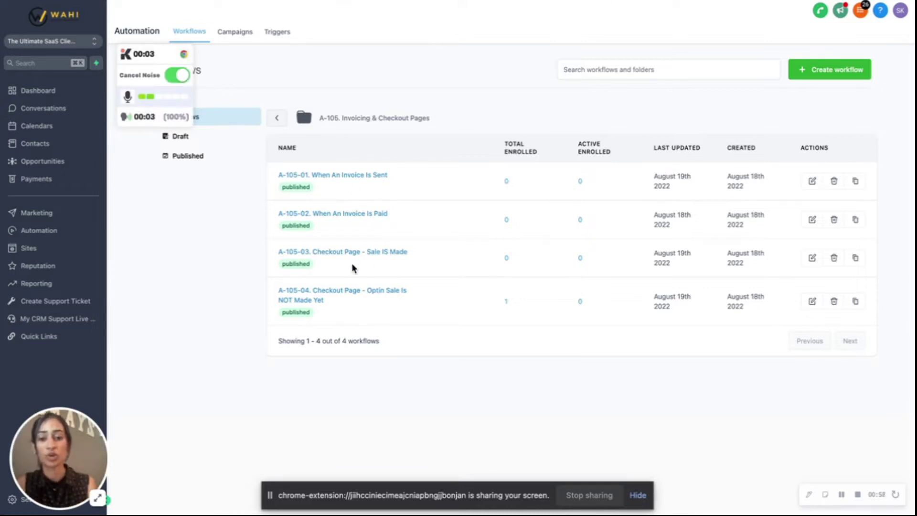
click(345, 293)
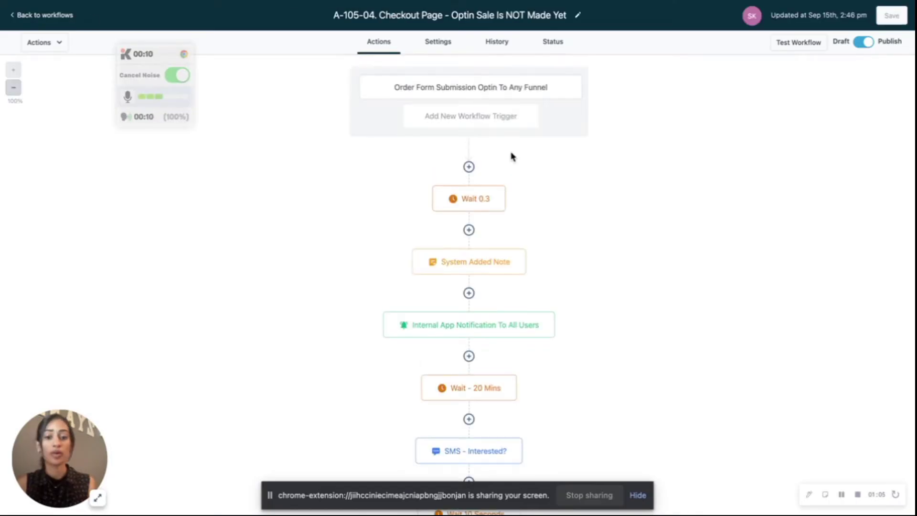
scroll(506, 153, down, 7)
scroll(506, 153, down, 3)
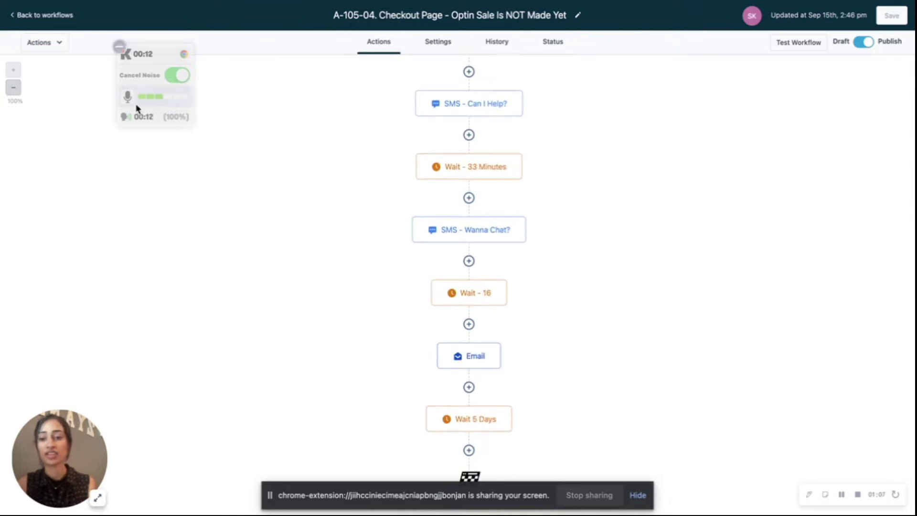
click(51, 20)
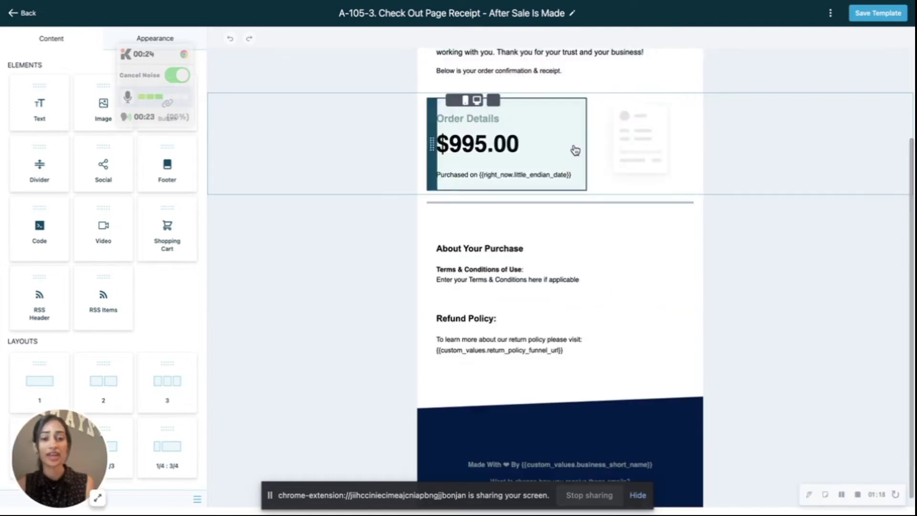
Step: Scroll down through the A-105-3 Check Out Page Receipt email template
scroll(488, 208, down, 2)
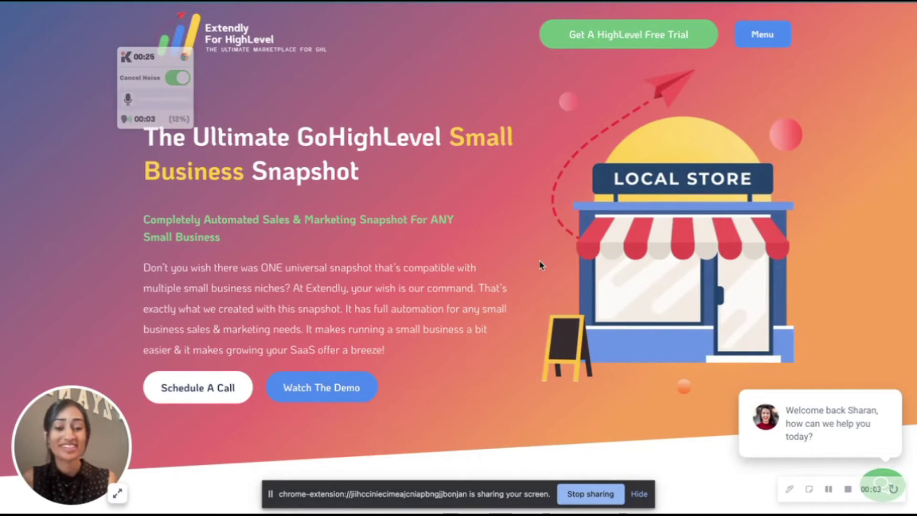
Step: Scroll the Extendly page past the demo video, Funnels & Forms and Workflows sections
scroll(541, 266, down, 4)
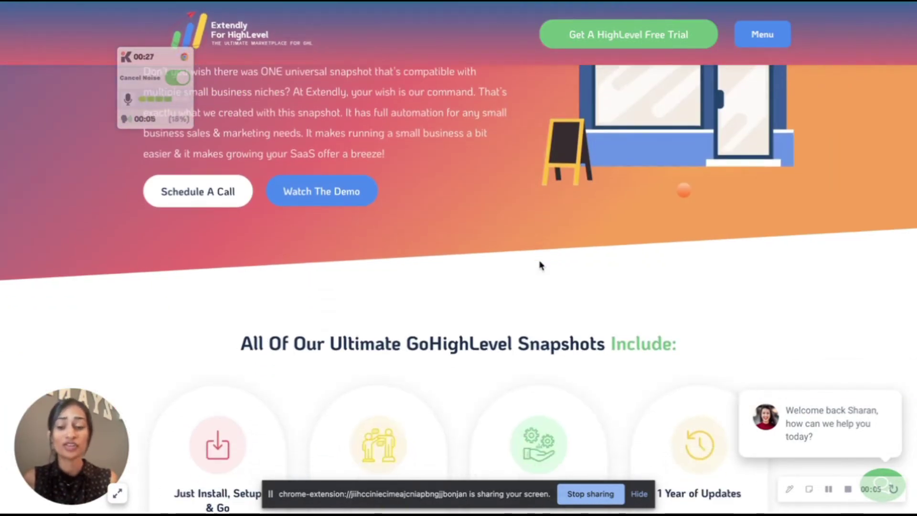
scroll(541, 265, down, 5)
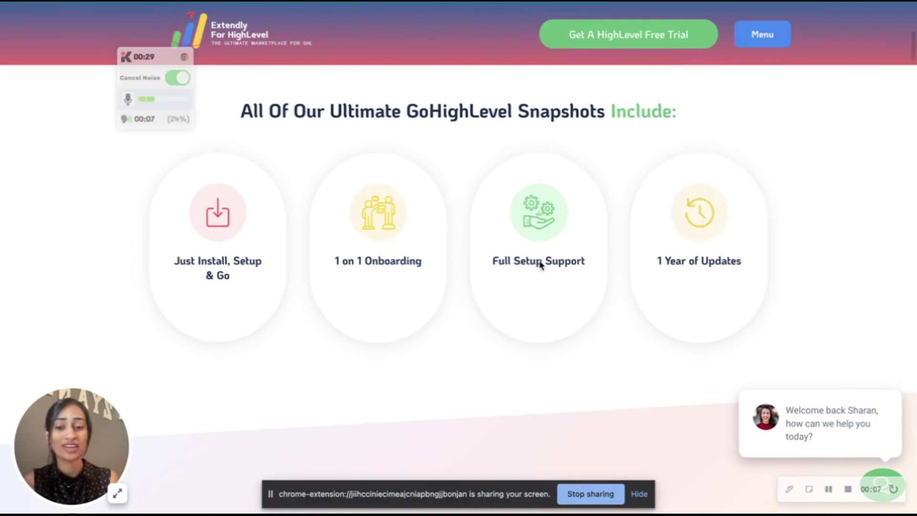
scroll(541, 266, down, 1)
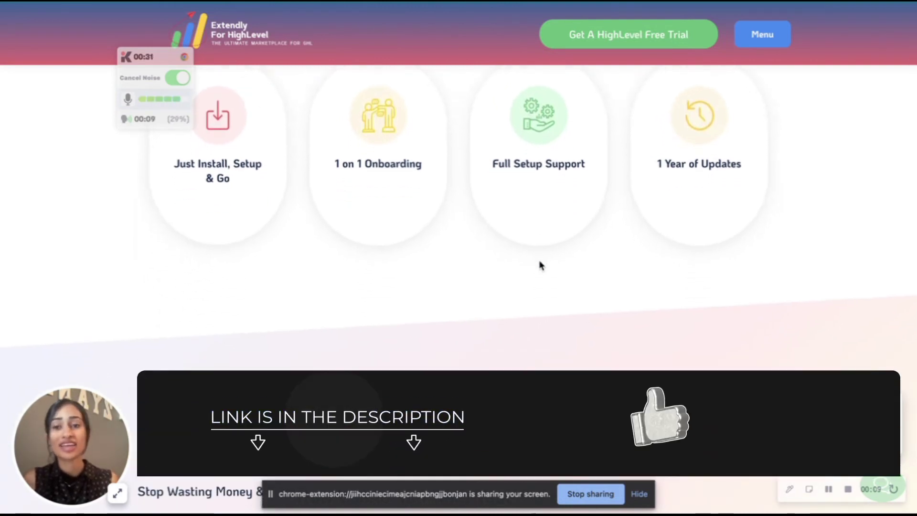
scroll(541, 265, down, 5)
scroll(541, 265, down, 1)
scroll(541, 265, down, 2)
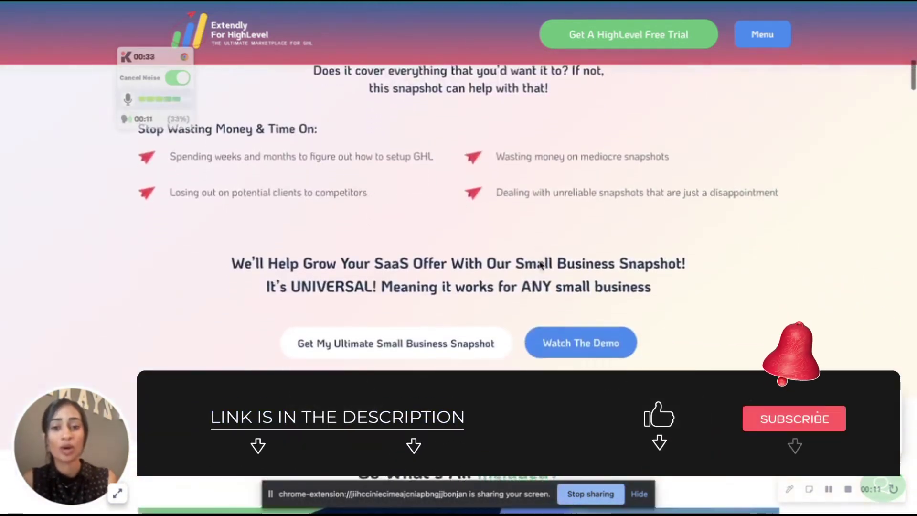
scroll(541, 266, down, 5)
scroll(540, 264, down, 3)
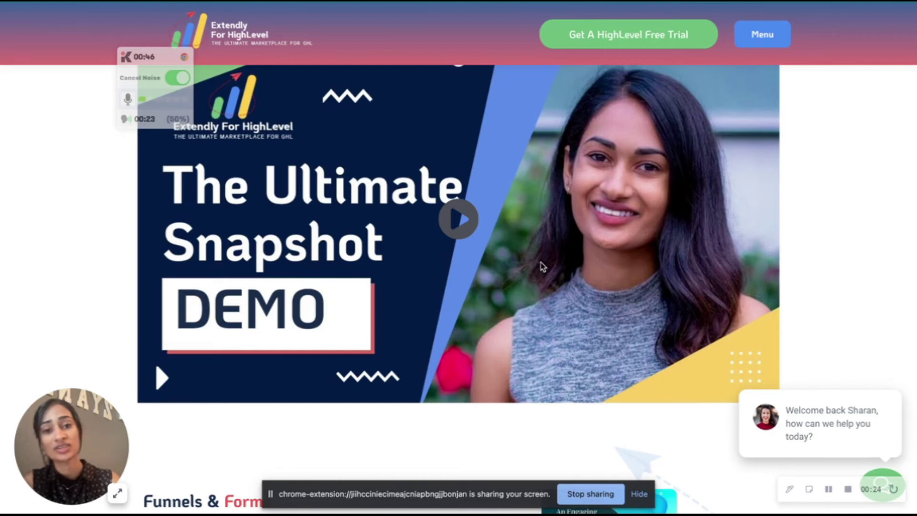
scroll(540, 262, down, 8)
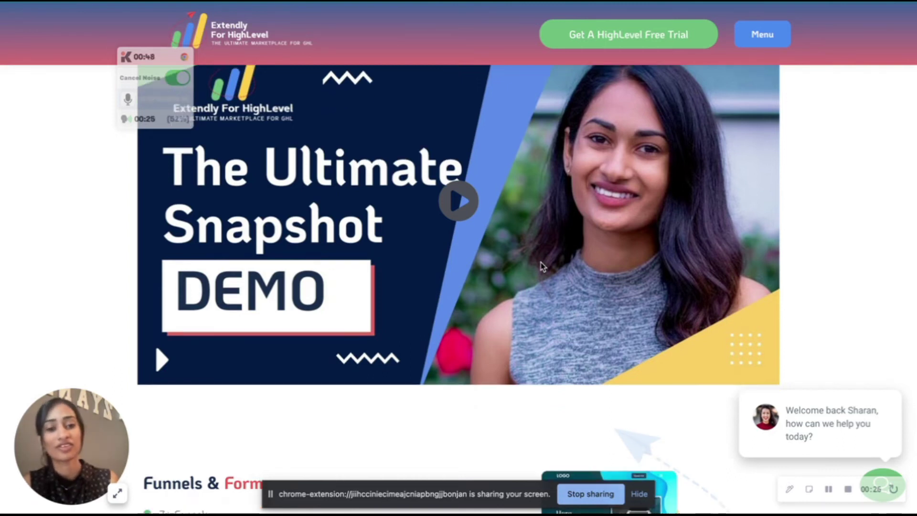
scroll(541, 266, down, 7)
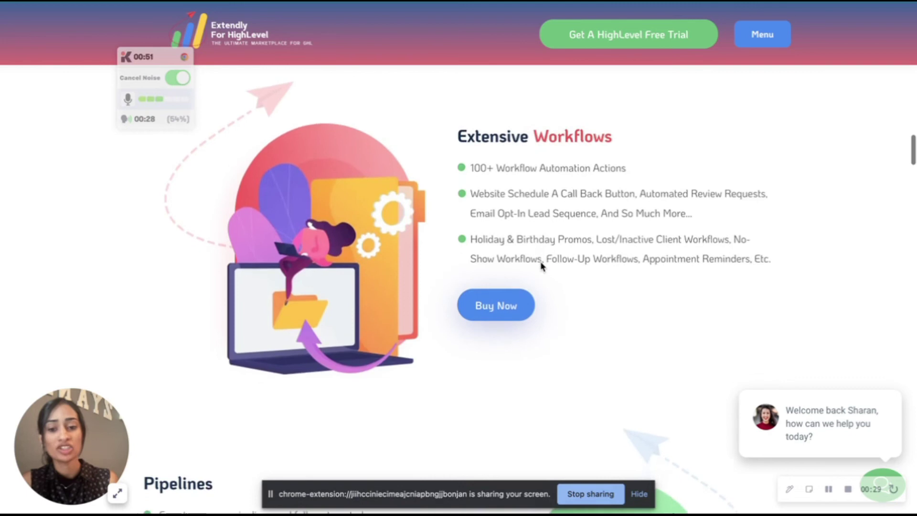
scroll(540, 266, down, 6)
scroll(541, 266, up, 18)
scroll(542, 266, up, 10)
scroll(543, 266, down, 4)
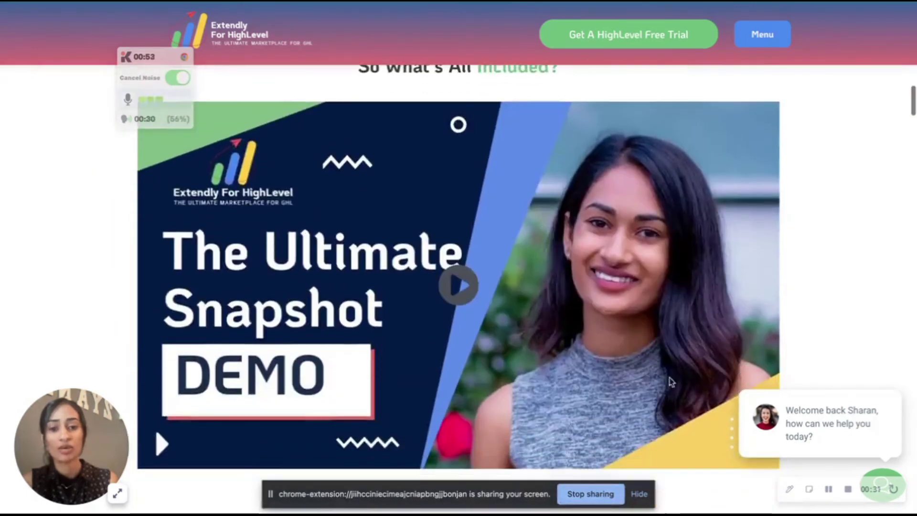
scroll(609, 293, down, 5)
scroll(609, 287, down, 3)
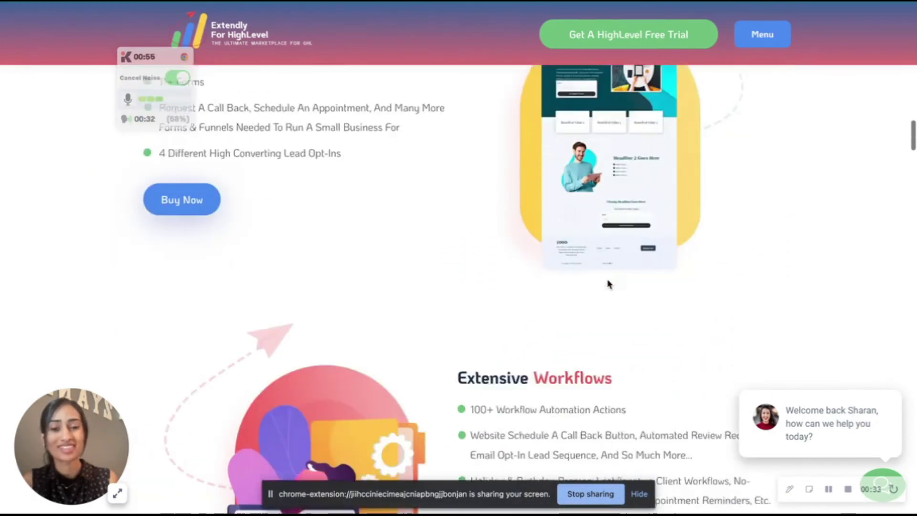
scroll(609, 286, down, 4)
scroll(609, 284, down, 10)
scroll(608, 284, down, 3)
scroll(609, 285, down, 3)
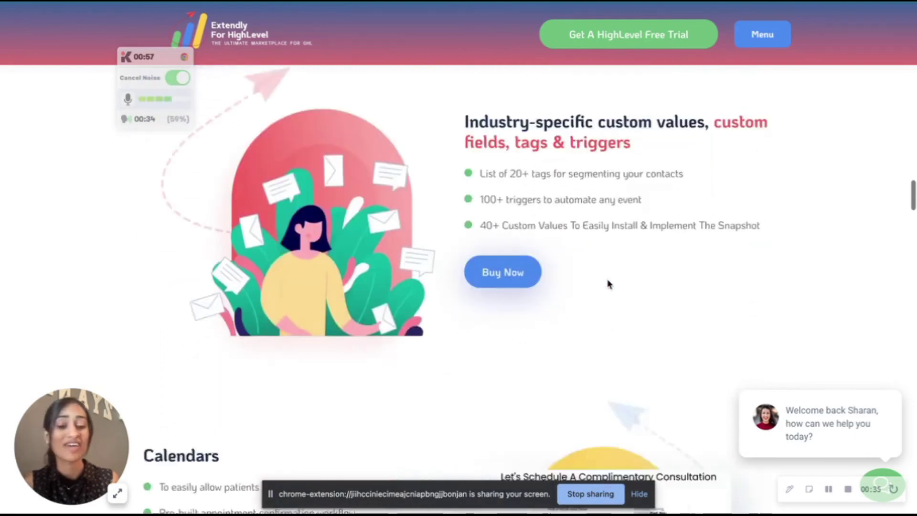
scroll(609, 287, down, 5)
scroll(607, 286, down, 10)
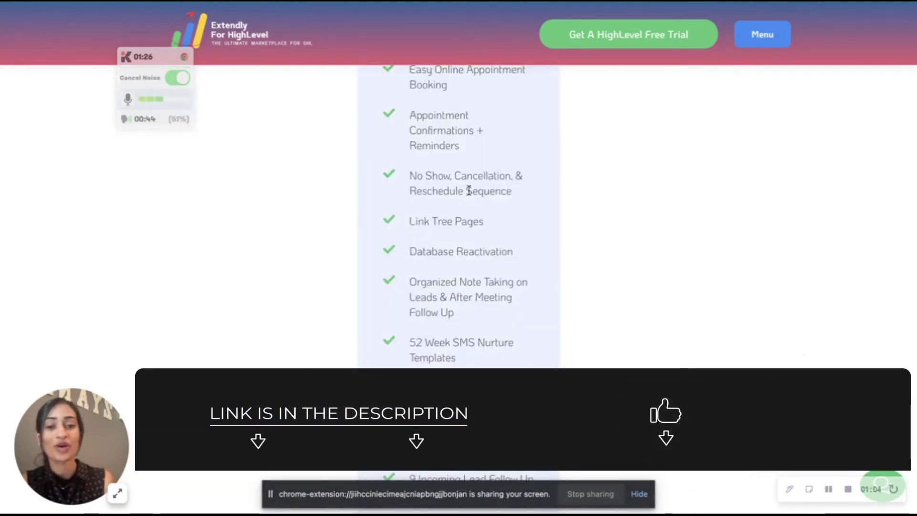
Step: Scroll the feature checklist, highlighting the Link Tree Pages item and other features
scroll(443, 143, down, 1)
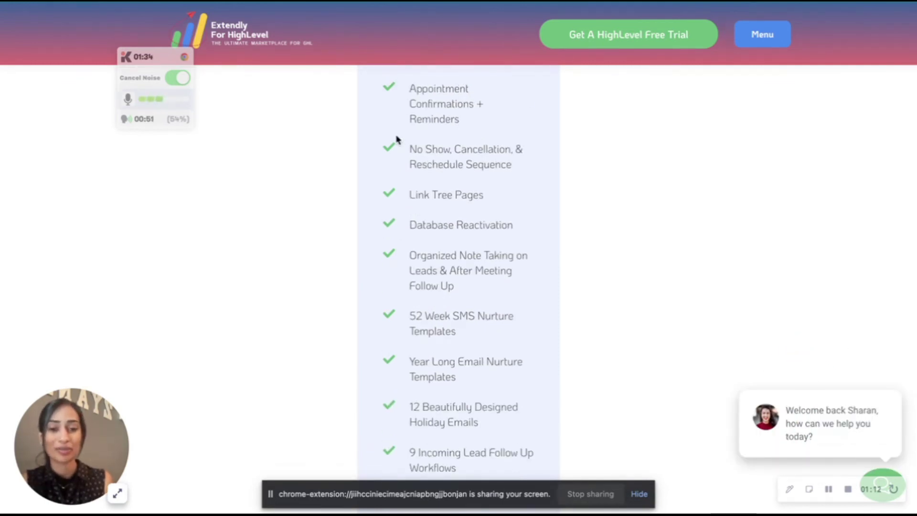
scroll(411, 144, down, 3)
drag(406, 116, 486, 116)
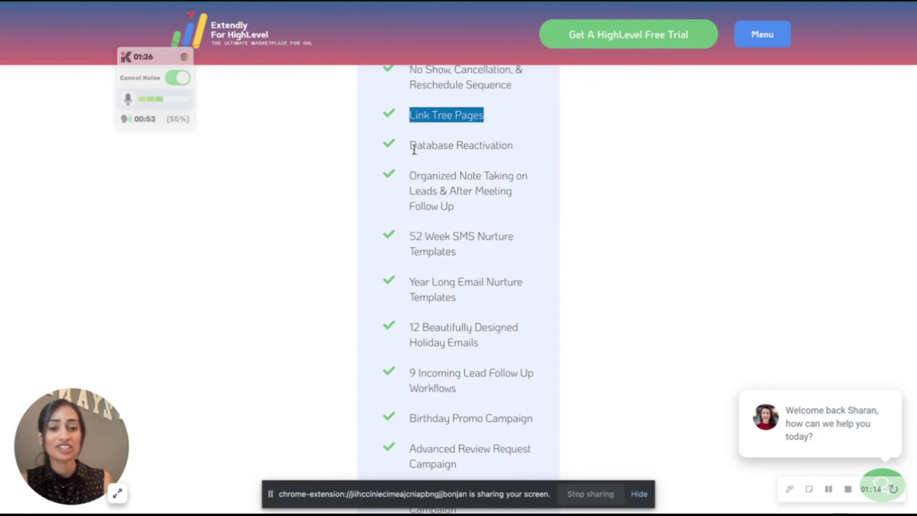
scroll(537, 162, down, 2)
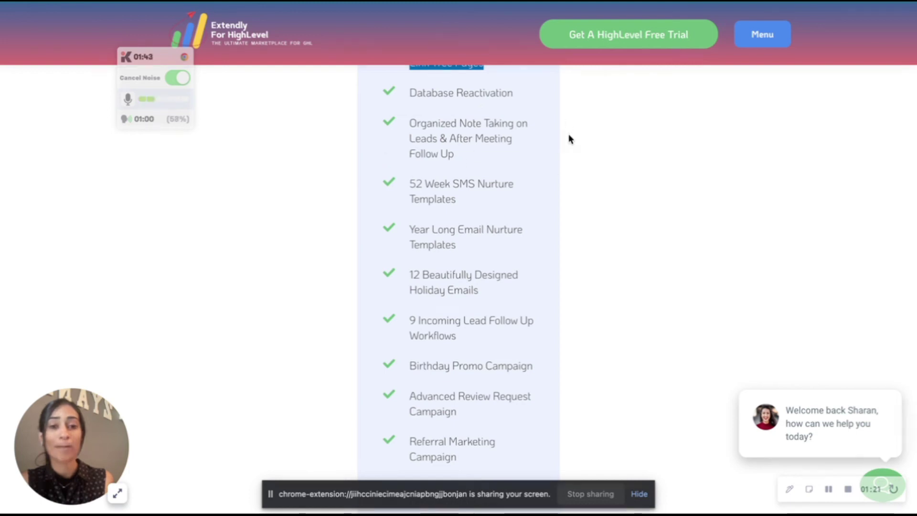
drag(452, 161, 420, 124)
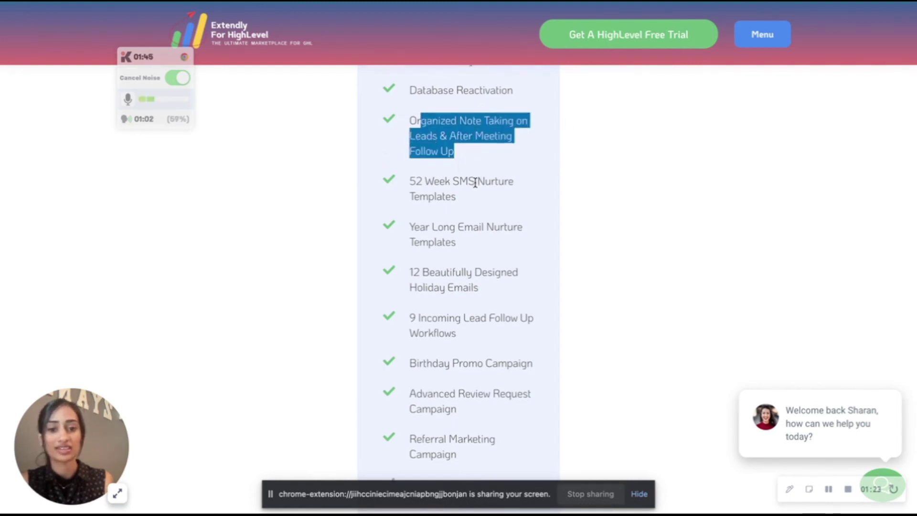
Step: Scroll to the end of the checklist and open the Get My Small Business Snapshot page
scroll(476, 180, down, 2)
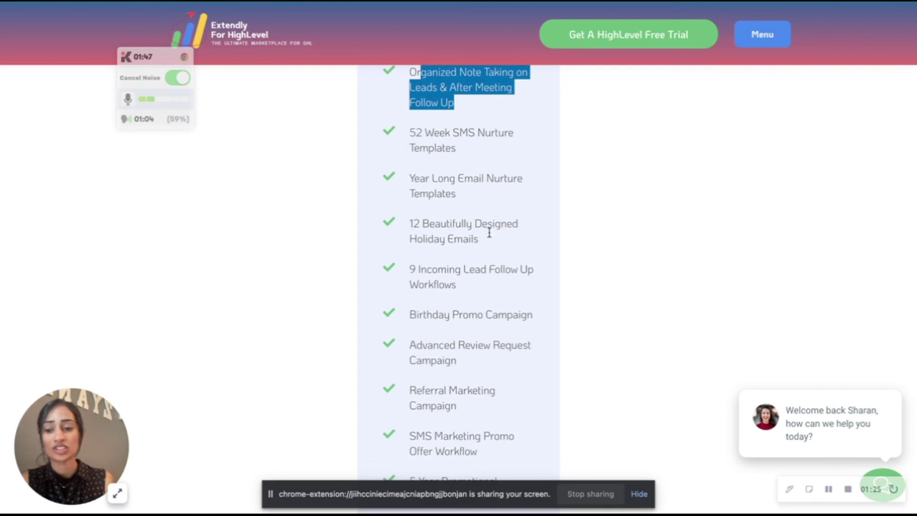
scroll(449, 233, down, 4)
scroll(453, 234, down, 3)
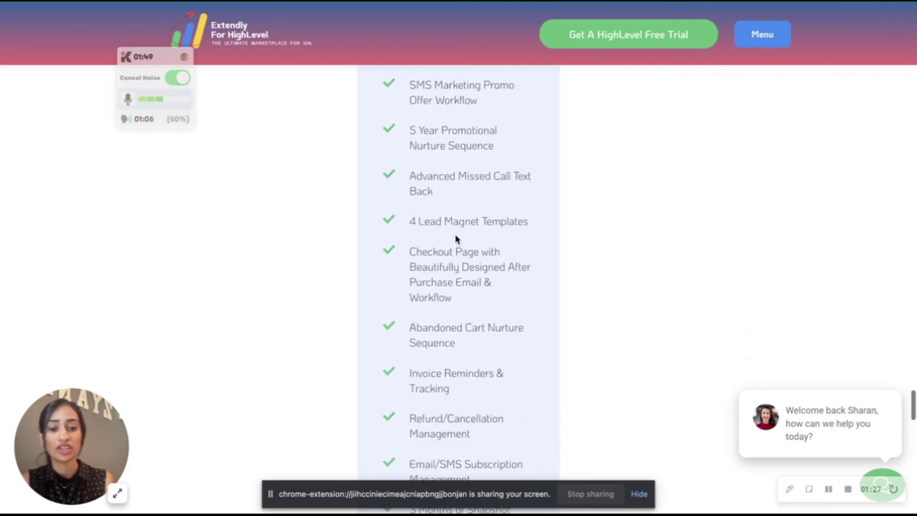
scroll(456, 232, down, 3)
scroll(458, 228, down, 3)
scroll(458, 227, down, 5)
click(457, 229)
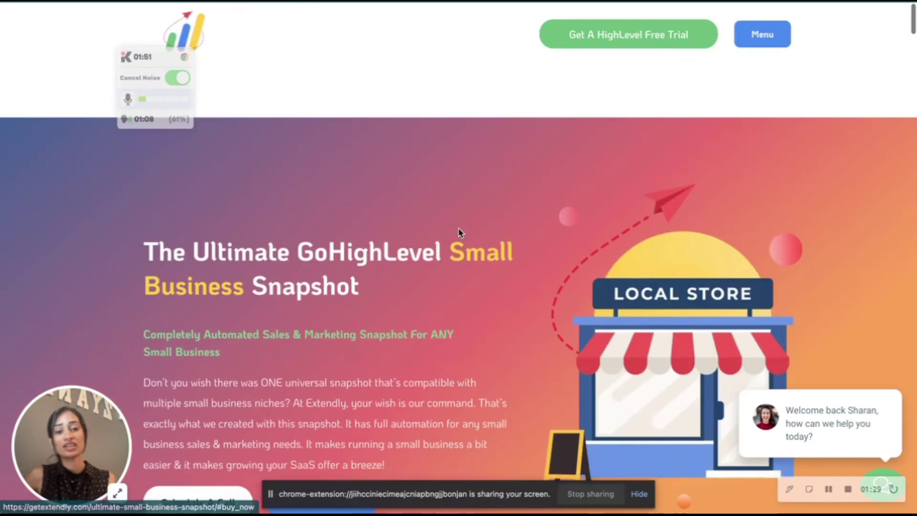